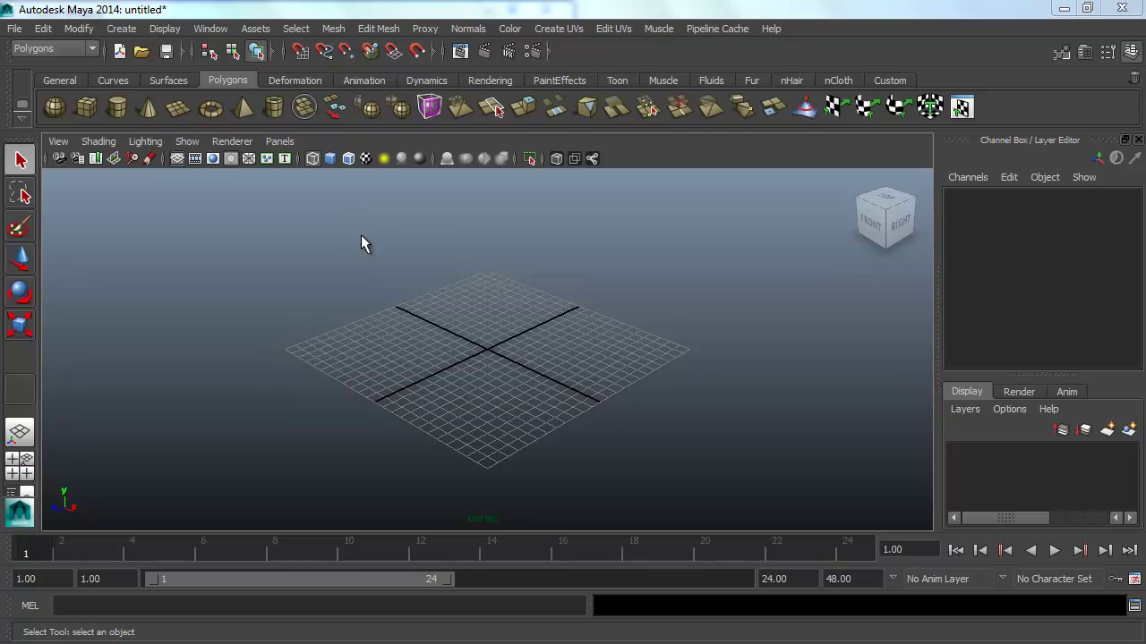
pyautogui.click(15, 31)
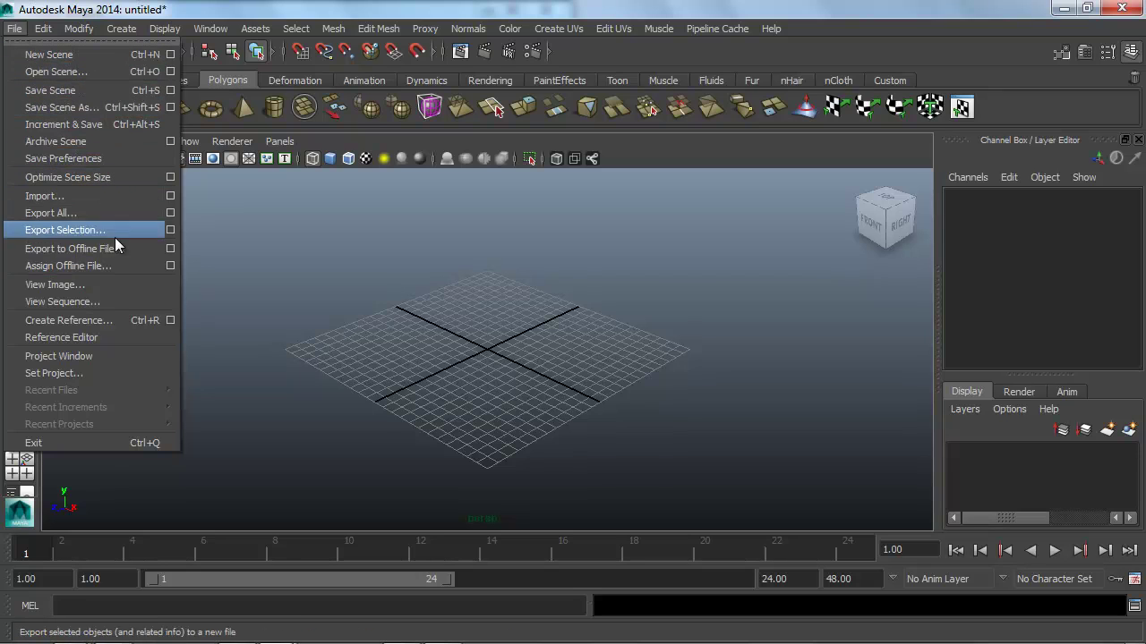
pyautogui.click(347, 252)
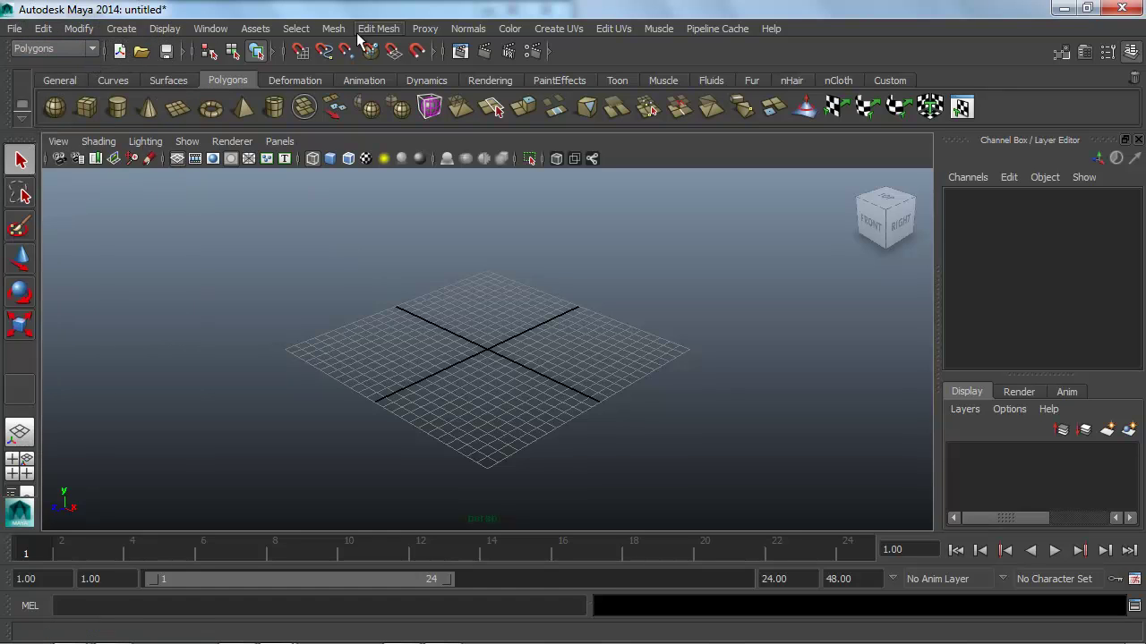
pyautogui.click(378, 30)
pyautogui.moveTo(346, 36)
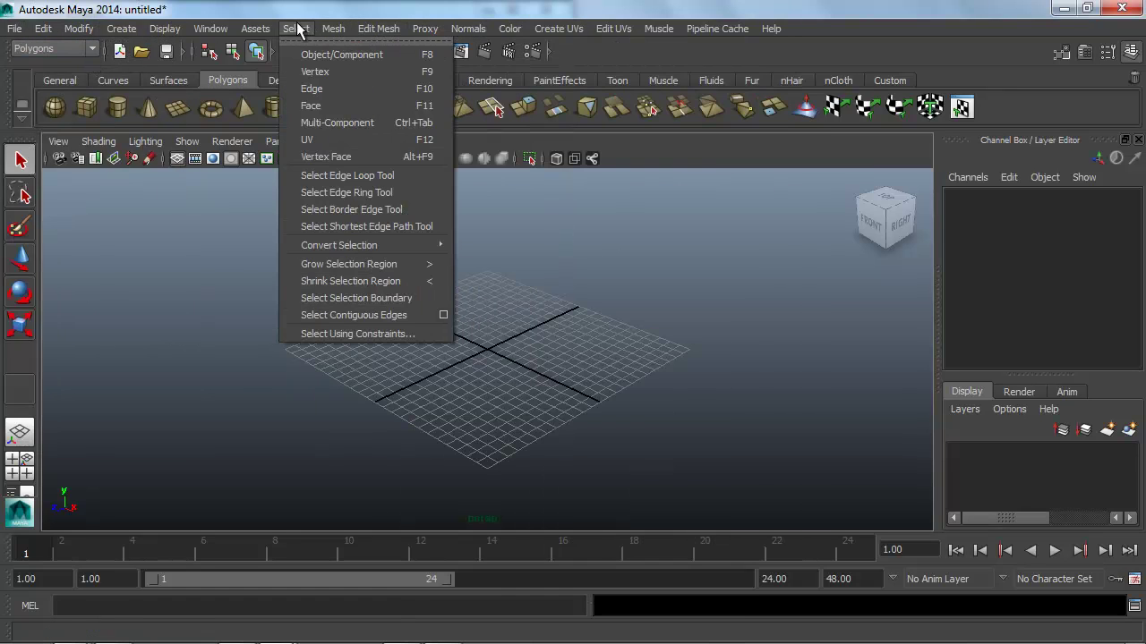
pyautogui.moveTo(259, 33)
pyautogui.moveTo(159, 33)
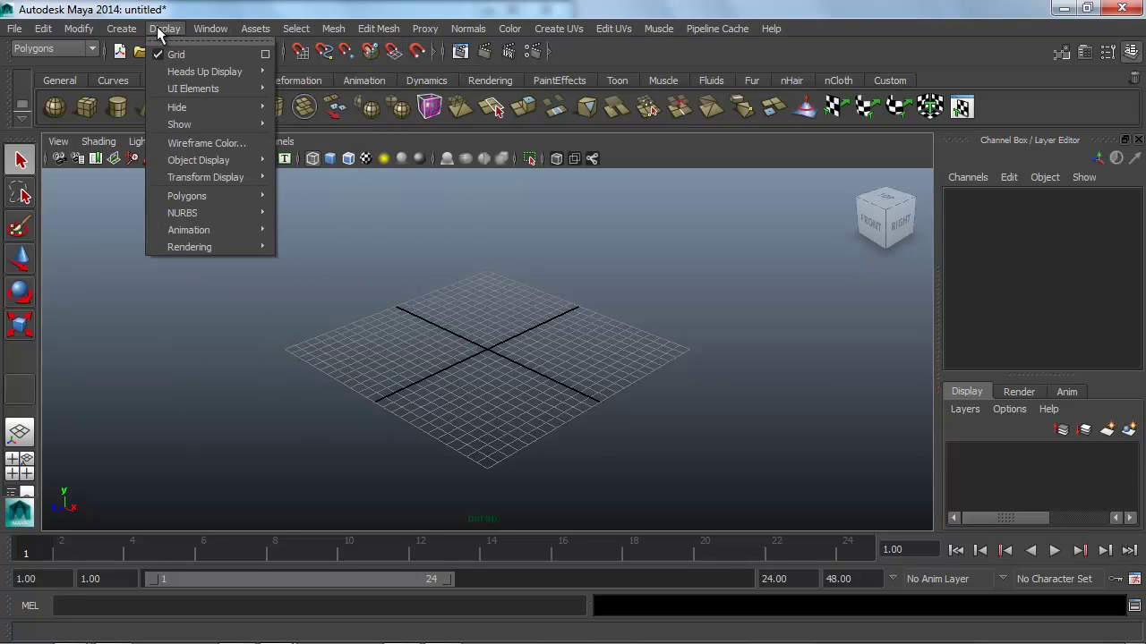
pyautogui.click(409, 251)
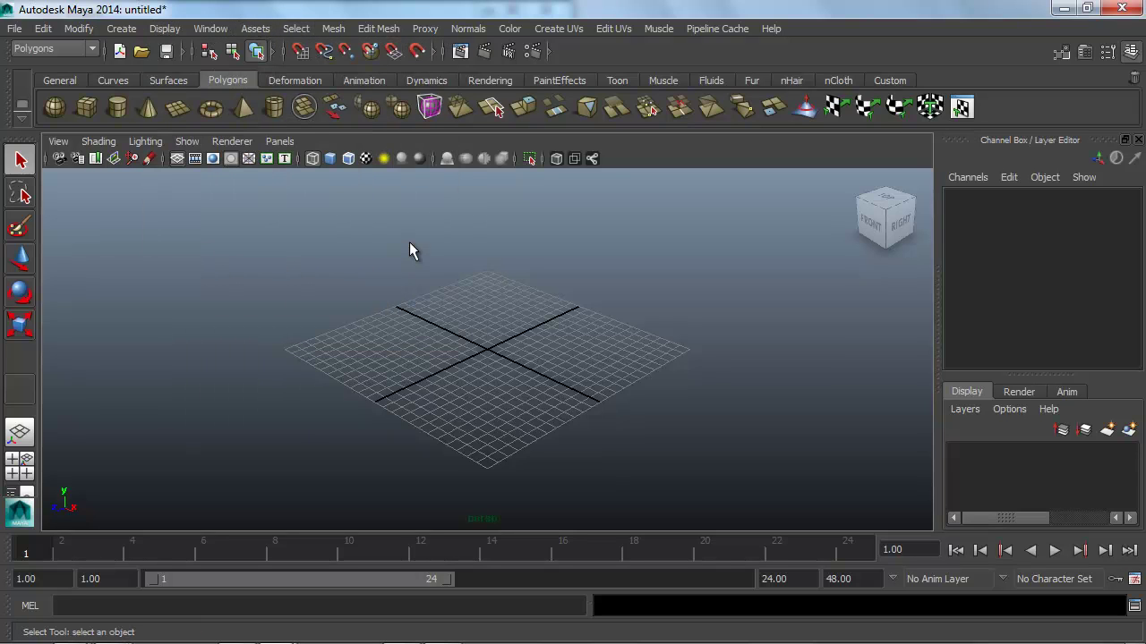
# Switch to the Animation menu set and look through its Geometry Cache and Create Deformers commands.
pyautogui.click(65, 48)
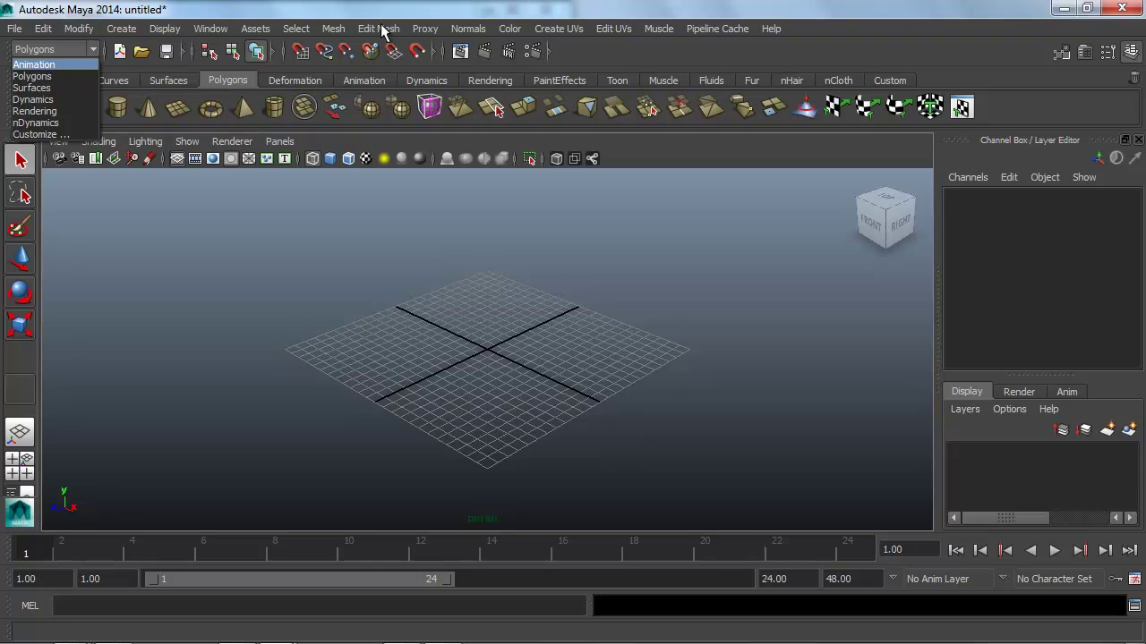
pyautogui.click(52, 63)
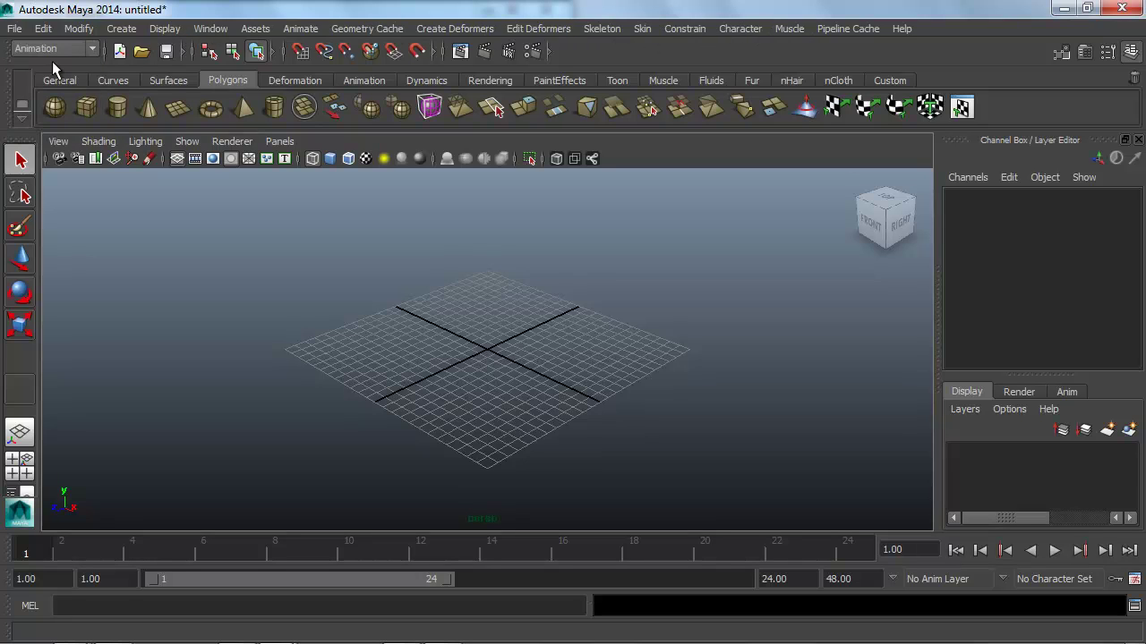
pyautogui.click(380, 28)
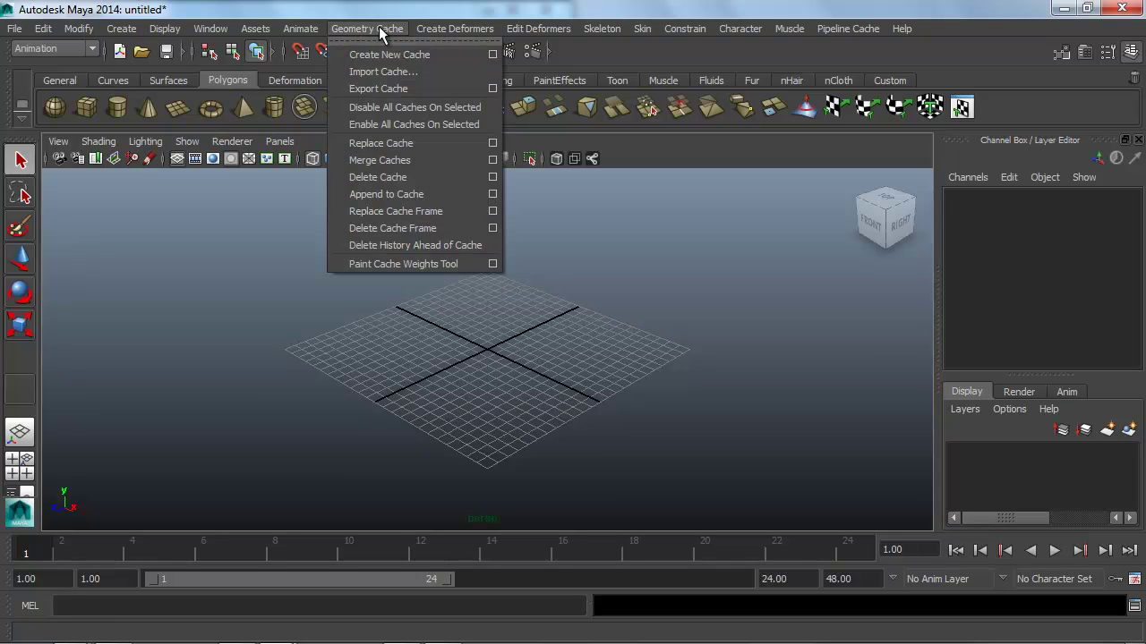
pyautogui.moveTo(483, 25)
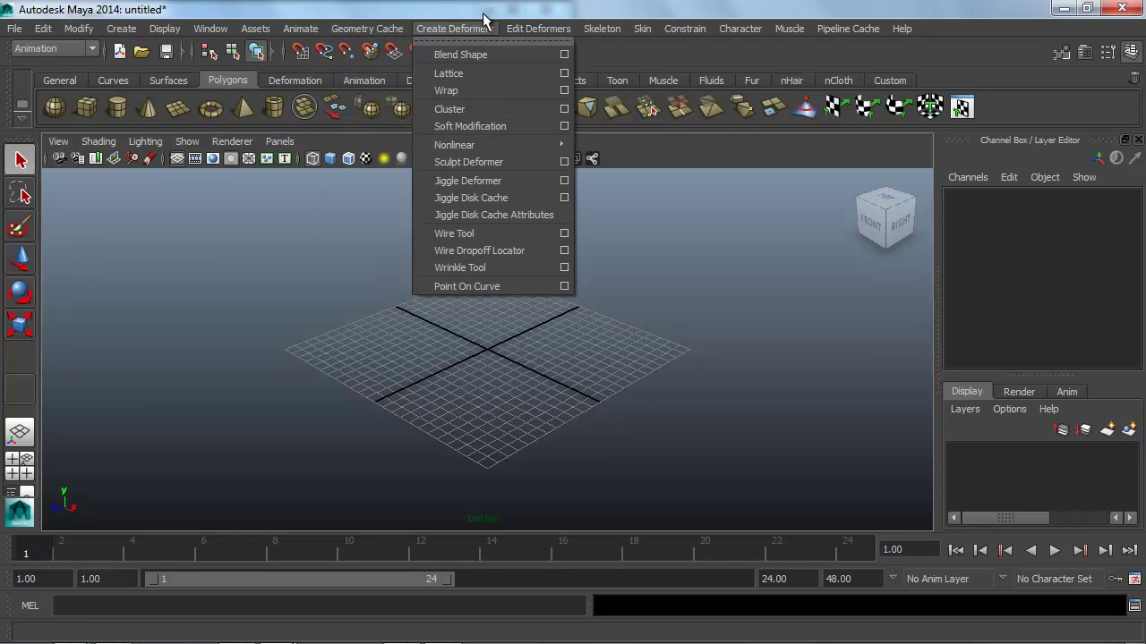
# Return to the Polygons menu set and look through its Edit Mesh commands.
pyautogui.click(59, 46)
pyautogui.click(48, 72)
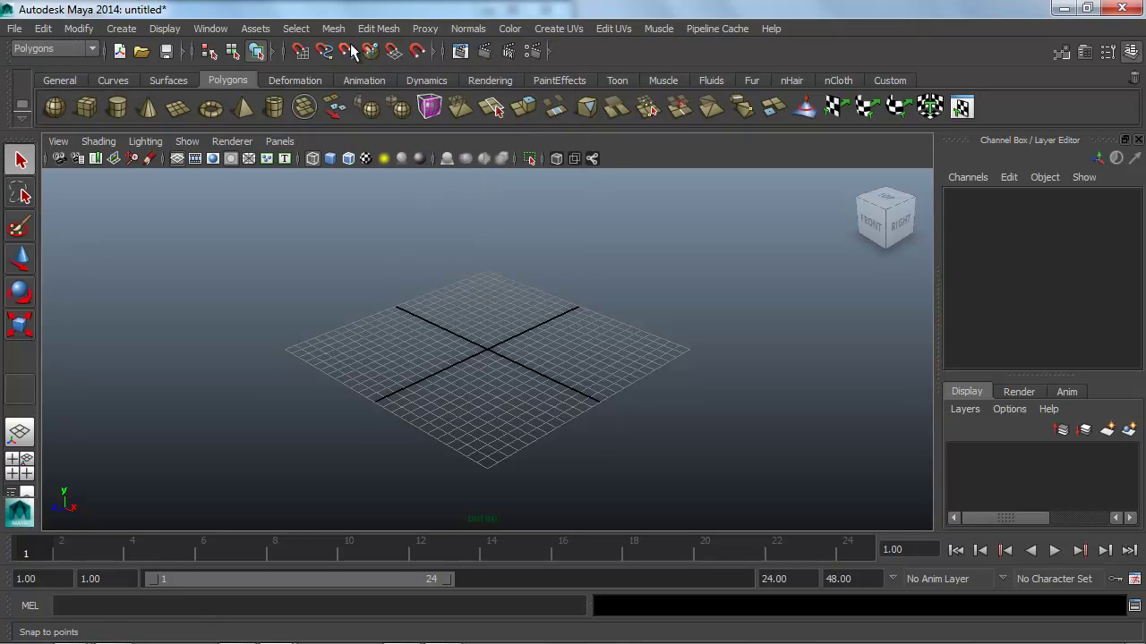
pyautogui.click(372, 30)
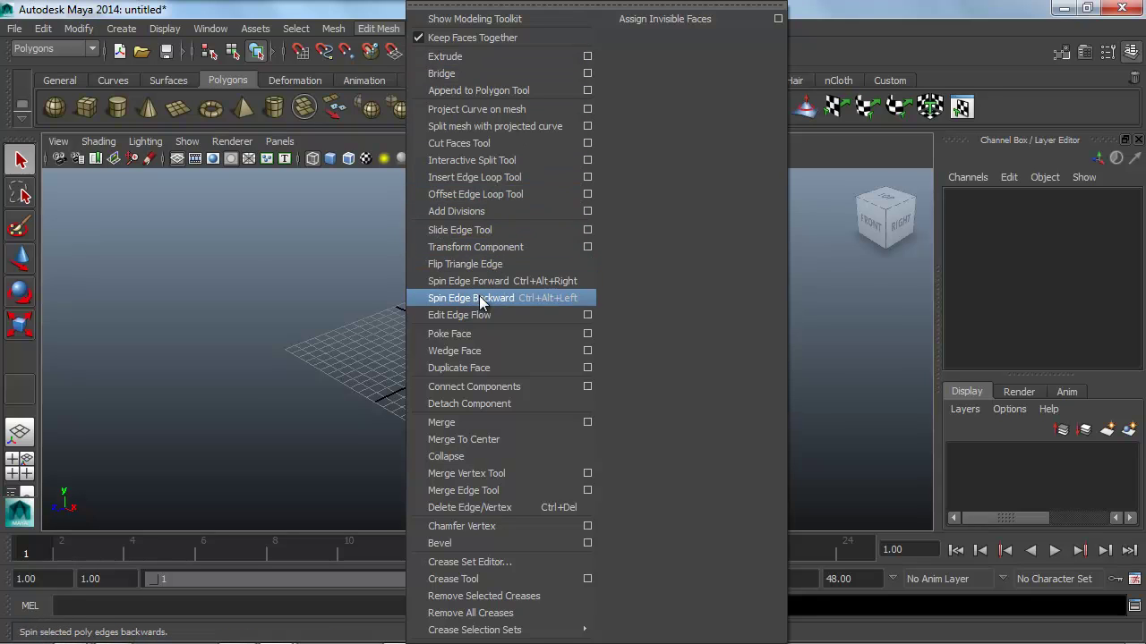
pyautogui.click(237, 265)
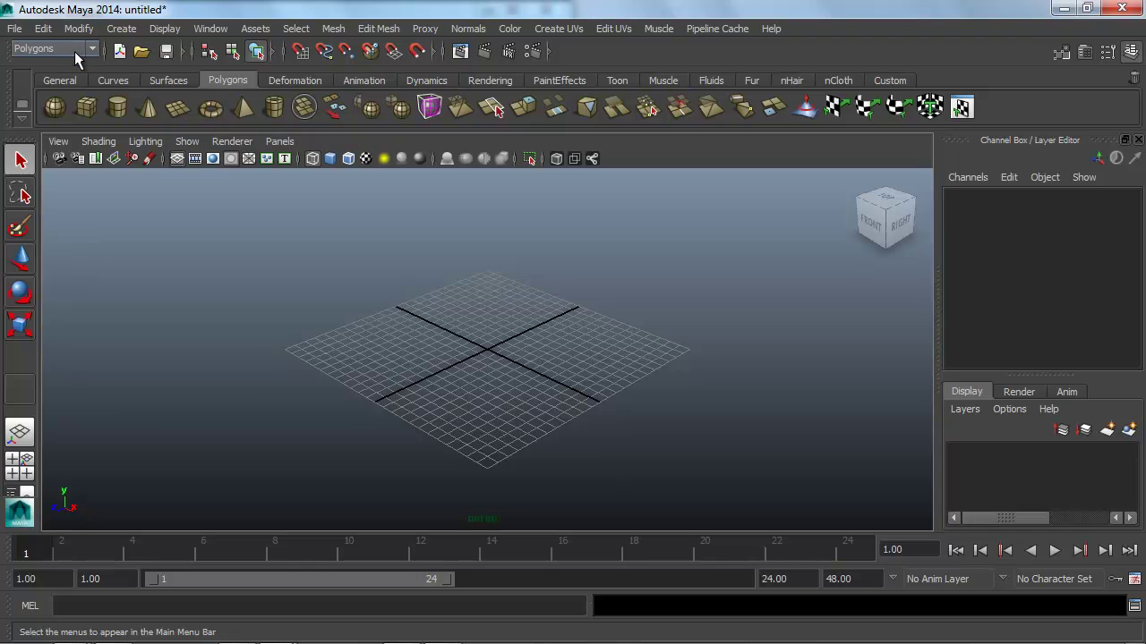
pyautogui.click(74, 51)
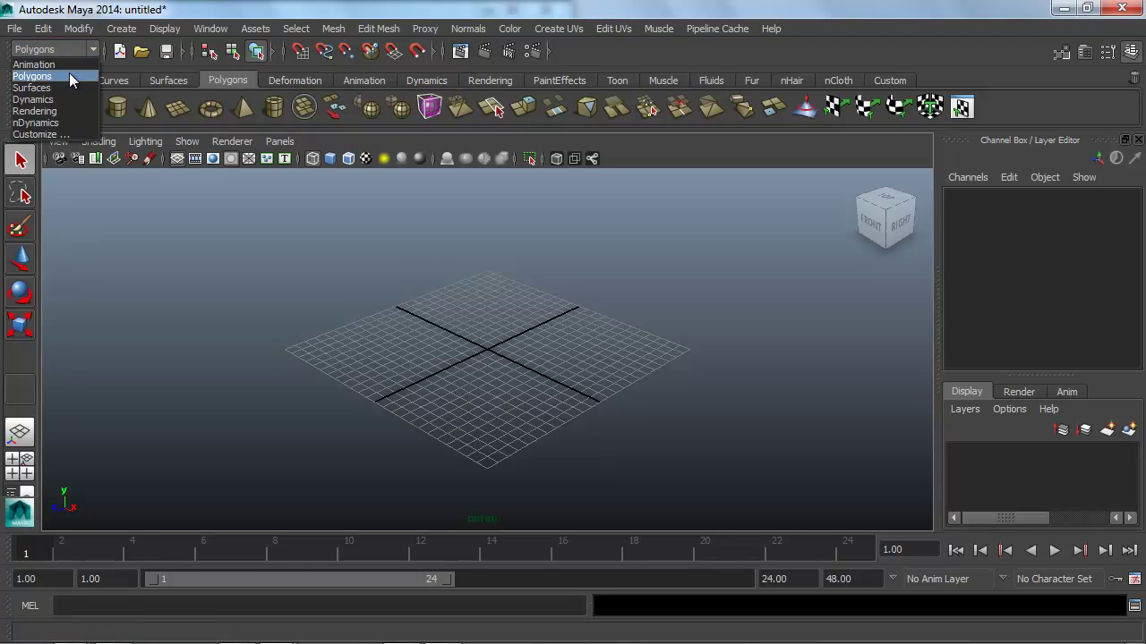
pyautogui.click(69, 75)
pyautogui.click(74, 51)
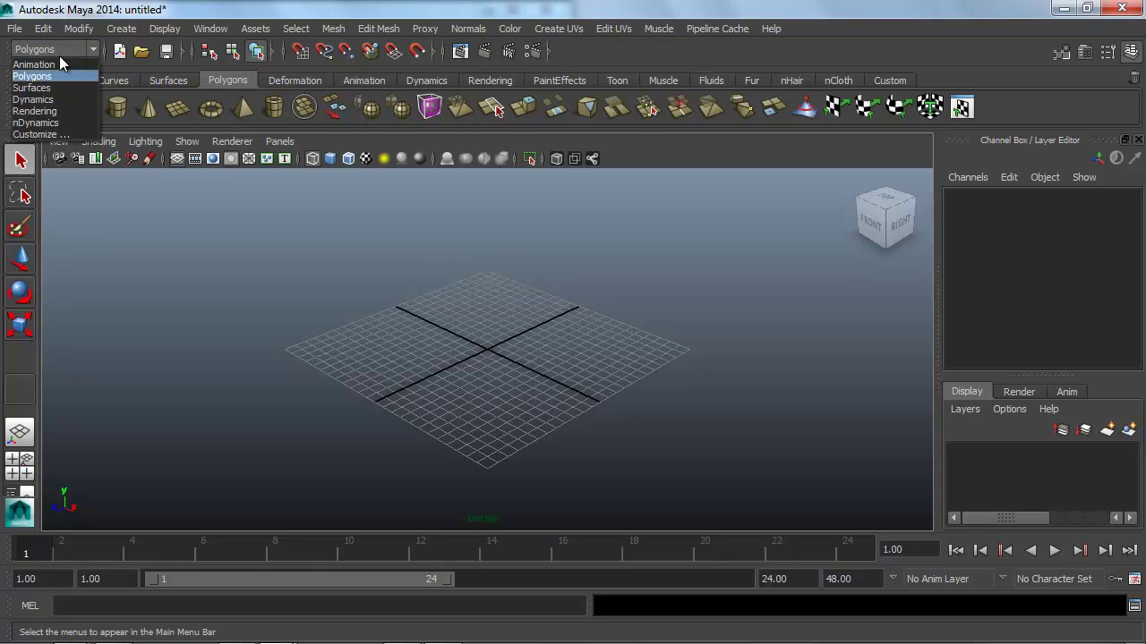
pyautogui.click(230, 266)
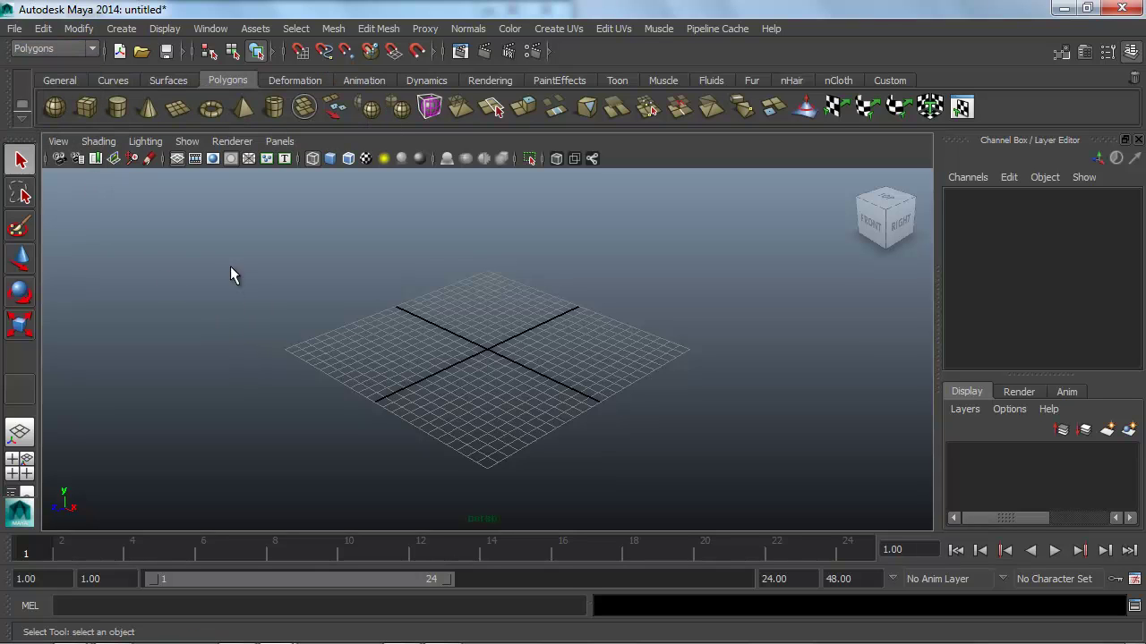
# Switch the menu set to Rendering, and switch it back to Polygons.
pyautogui.click(74, 49)
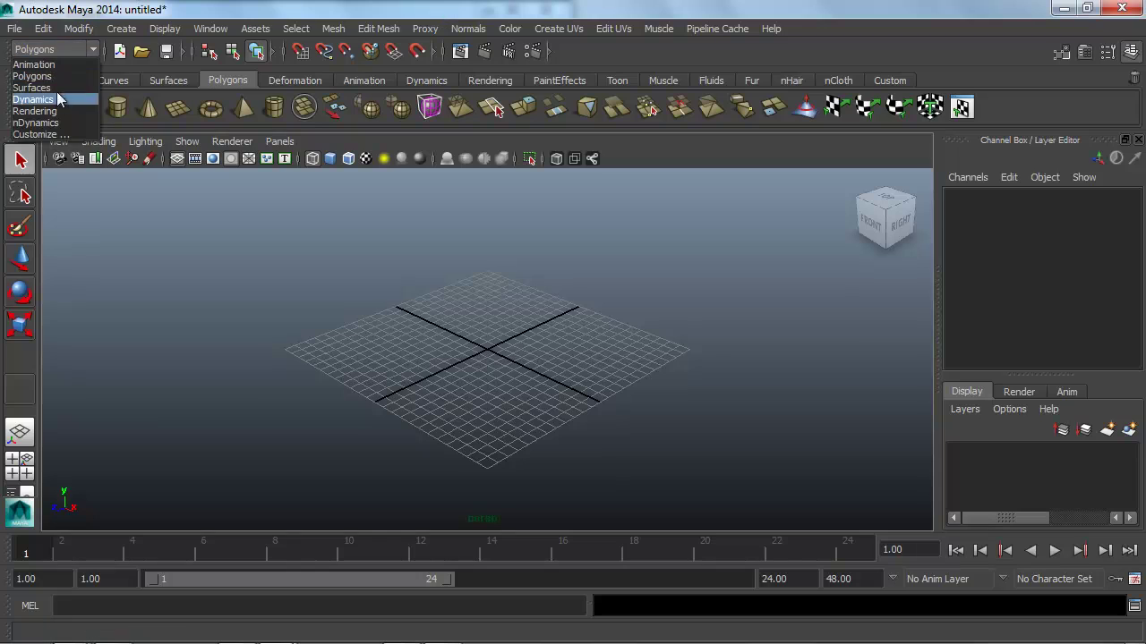
pyautogui.click(36, 111)
pyautogui.click(56, 51)
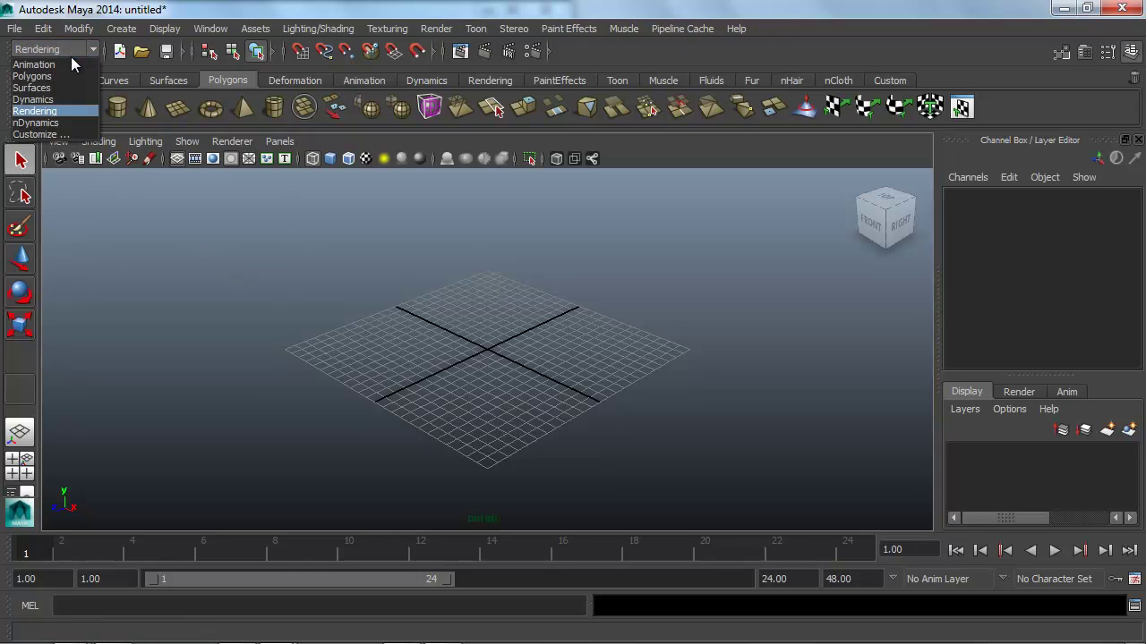
pyautogui.click(68, 77)
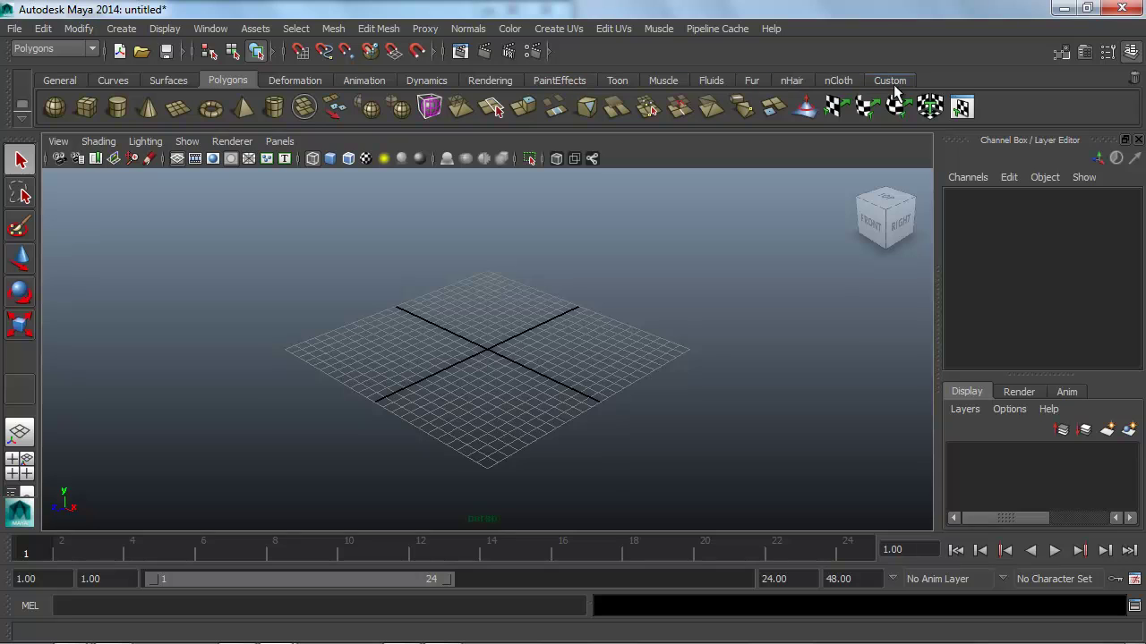
# Look through the General, Curves, Surfaces and Deformation shelves, and return to the Polygons shelf.
pyautogui.click(64, 78)
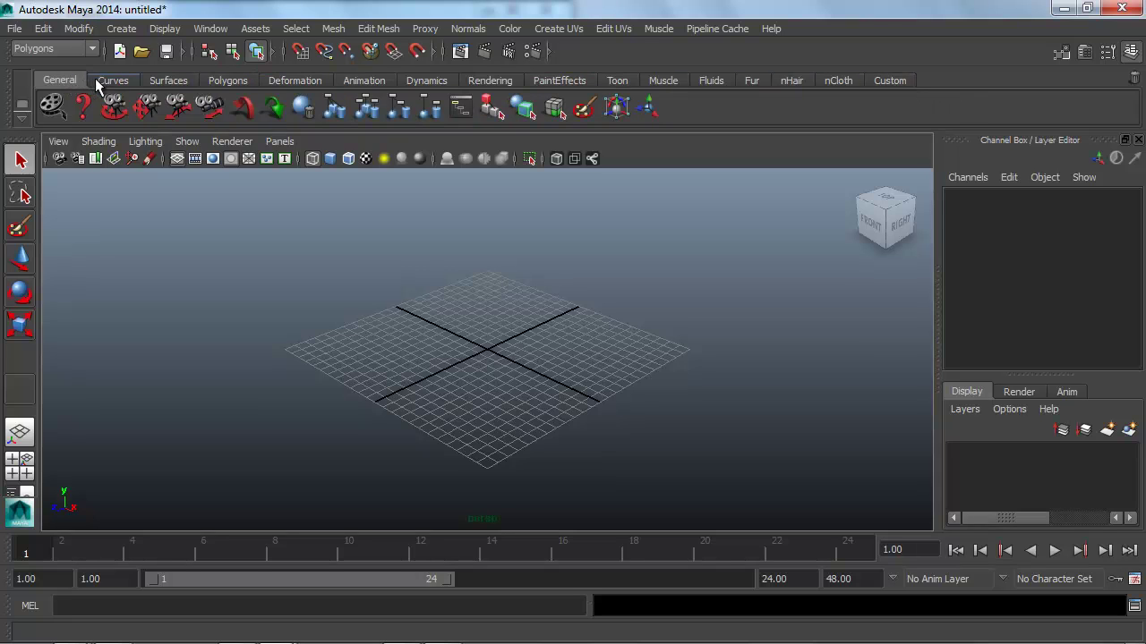
pyautogui.click(113, 80)
pyautogui.click(166, 80)
pyautogui.click(229, 80)
pyautogui.click(315, 78)
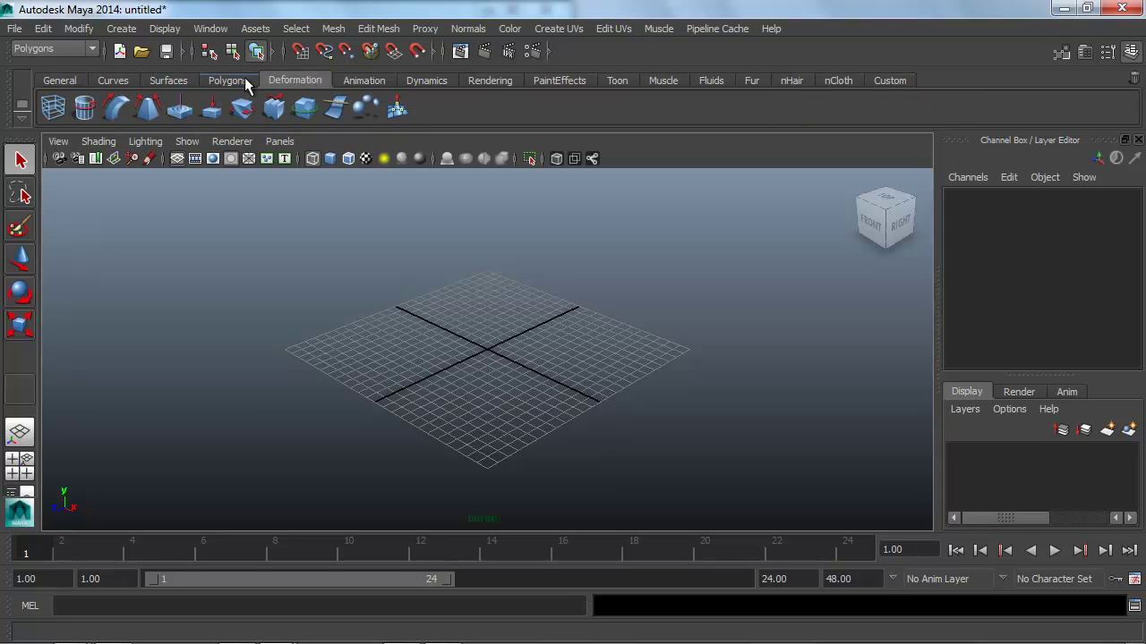
pyautogui.click(240, 78)
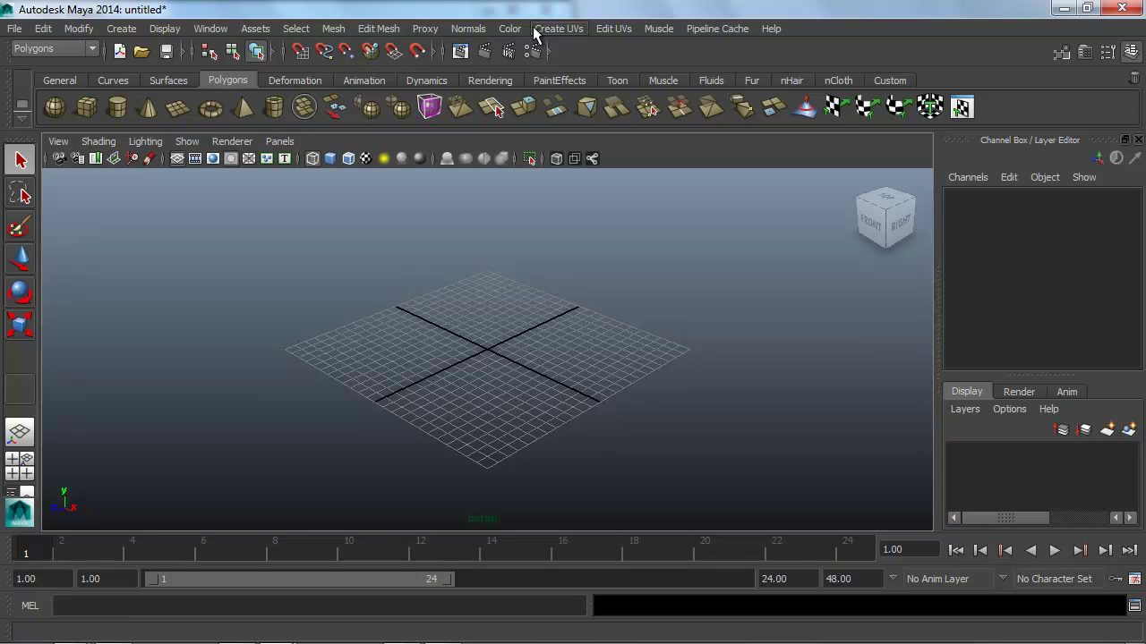
# Locate the Extrude command among the Edit Mesh commands and compare it with its Polygons shelf shortcut.
pyautogui.click(379, 28)
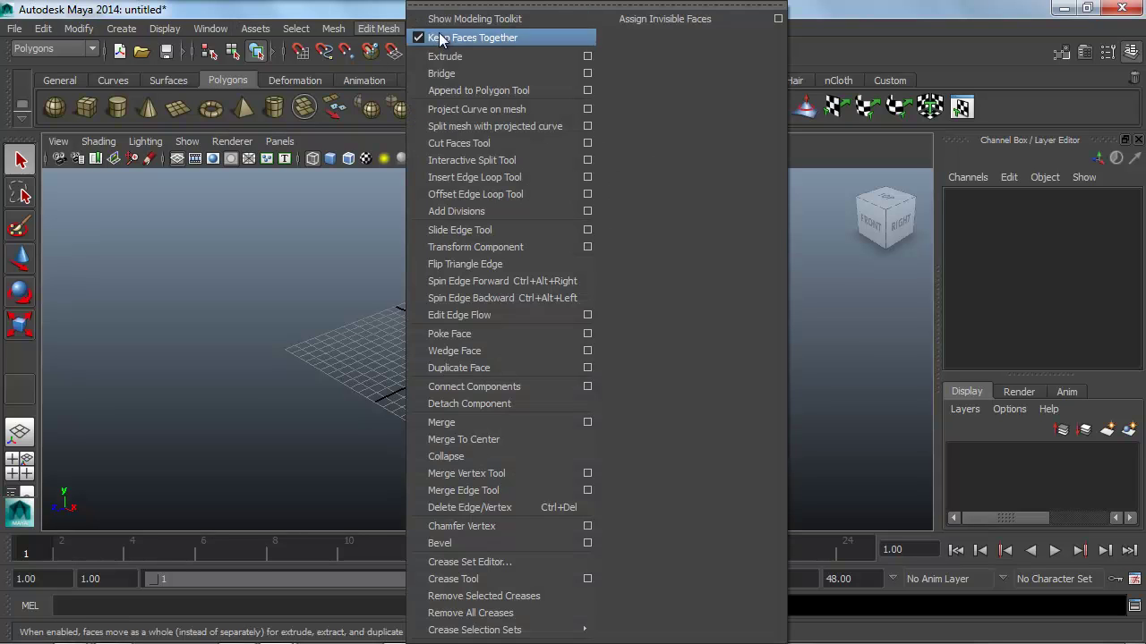
pyautogui.click(398, 49)
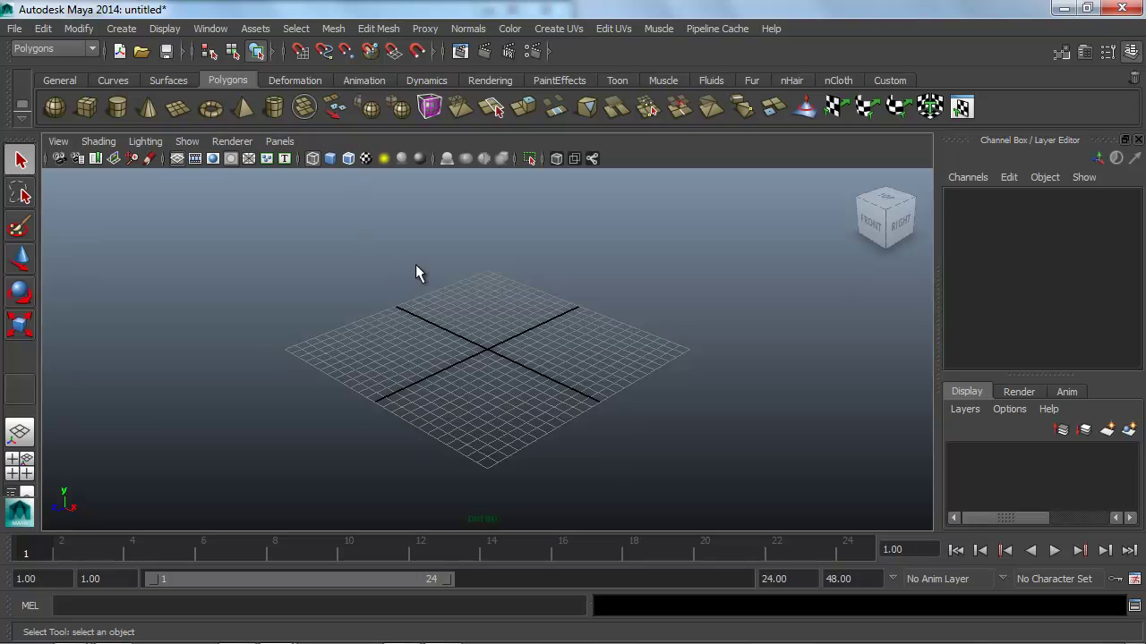
pyautogui.click(379, 28)
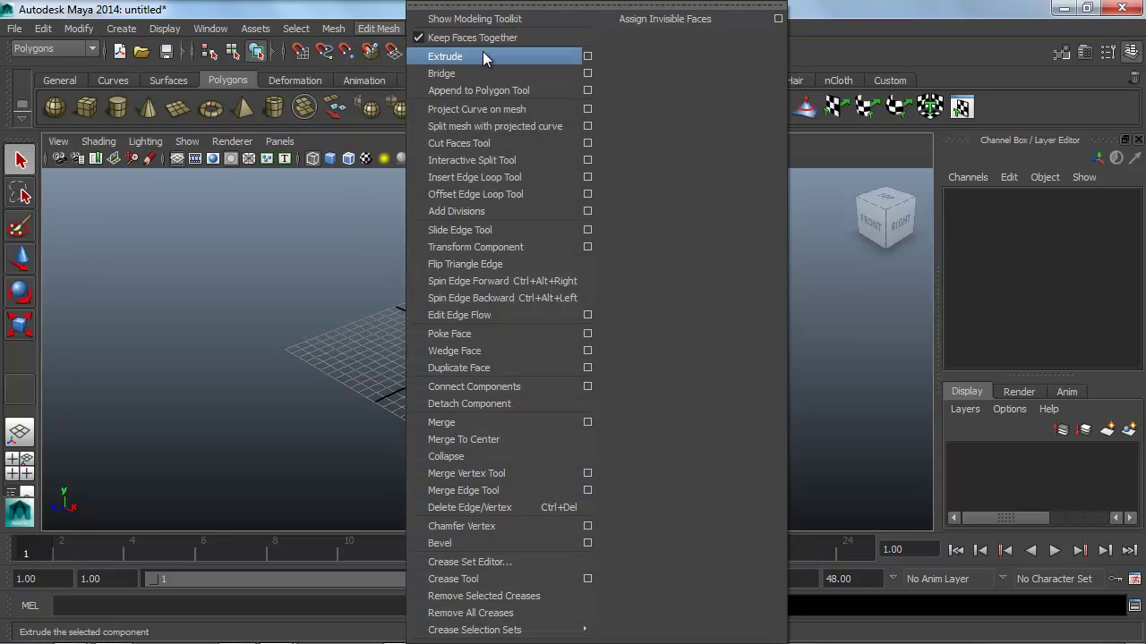
pyautogui.click(366, 24)
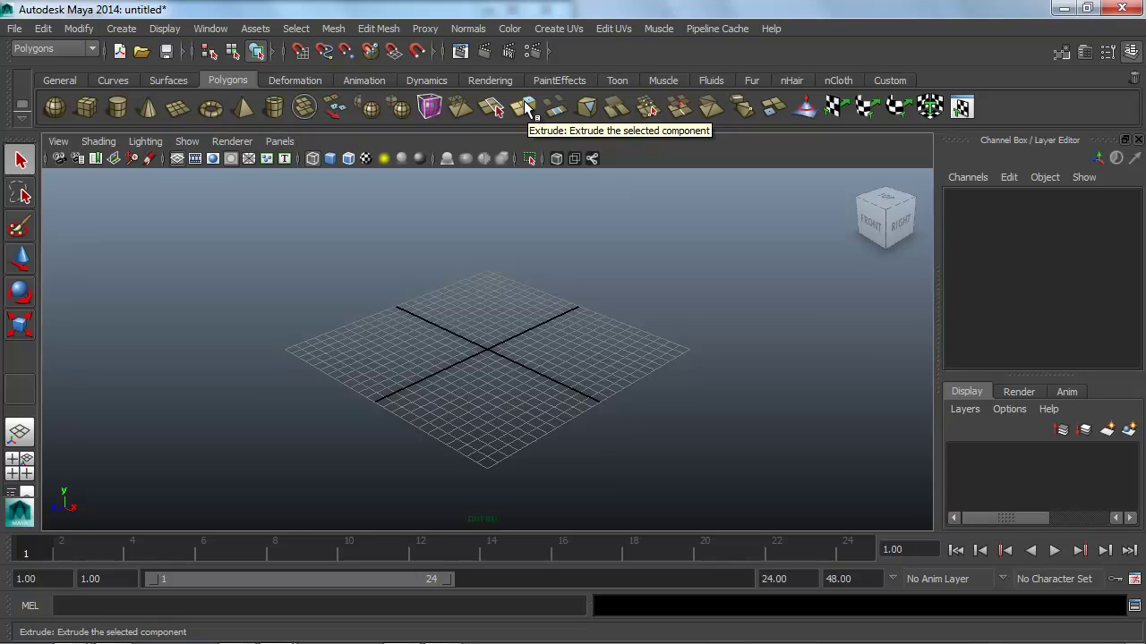
# View the Animation and Custom shelves, returning to the Polygons shelf after each one.
pyautogui.click(375, 76)
pyautogui.click(235, 79)
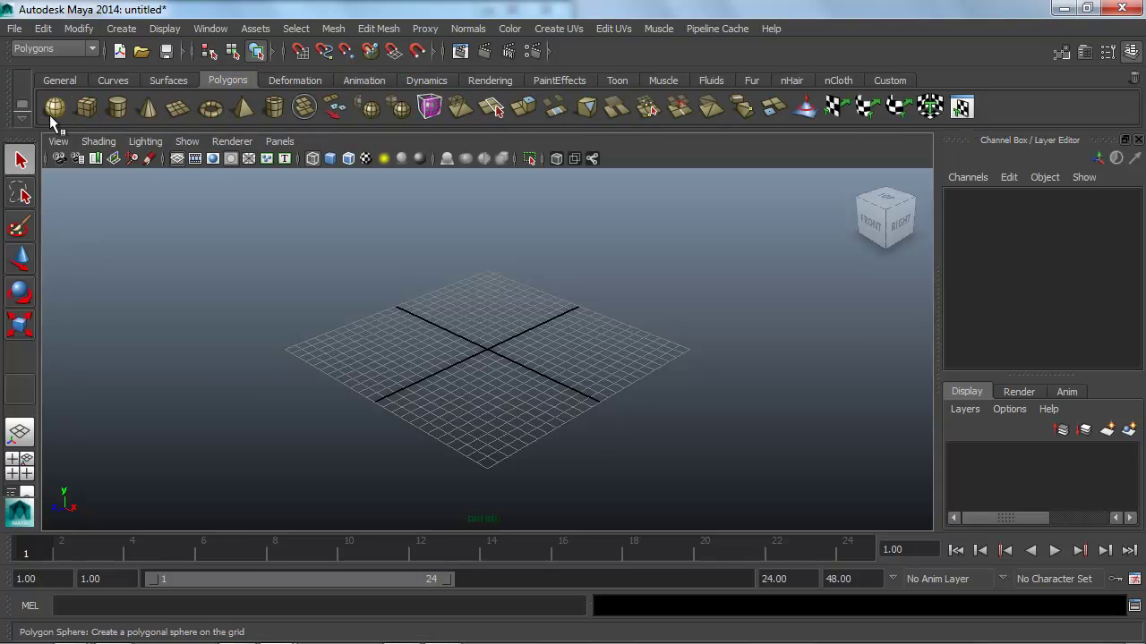
pyautogui.click(889, 82)
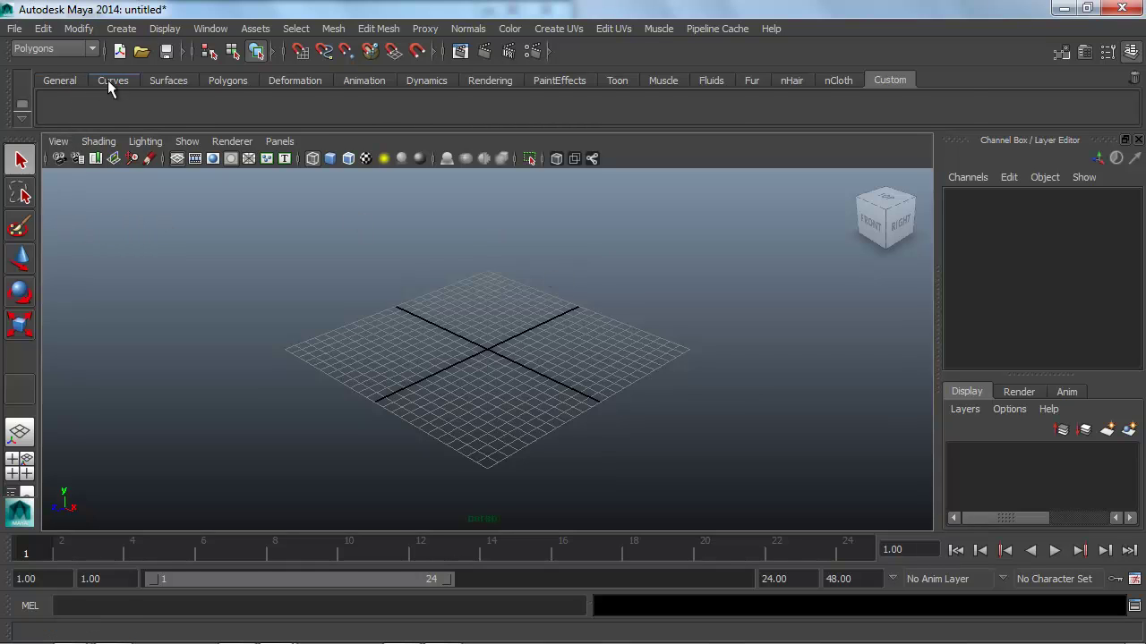
pyautogui.click(231, 81)
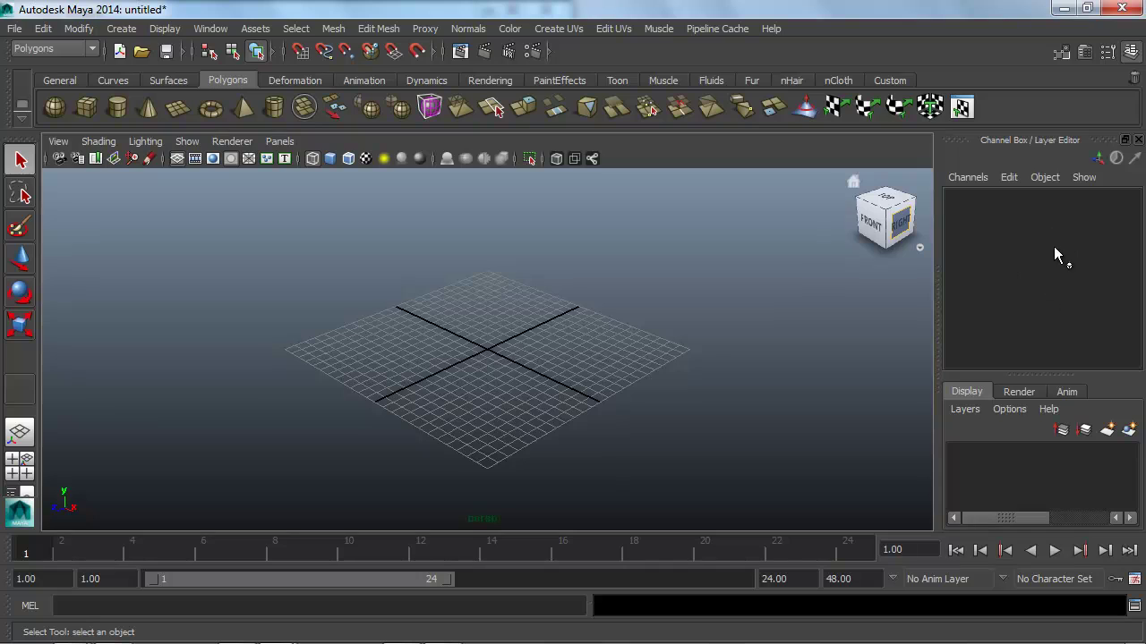
# Hide and restore the Channel Box / Layer Editor, and show the Tool Settings.
pyautogui.click(1130, 52)
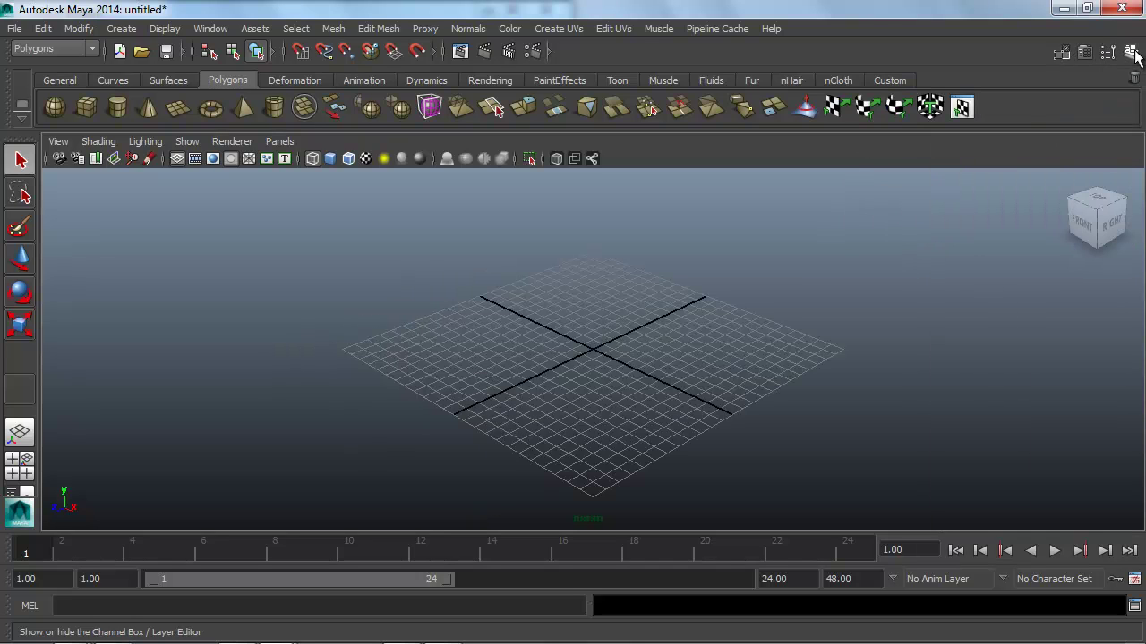
pyautogui.click(1130, 52)
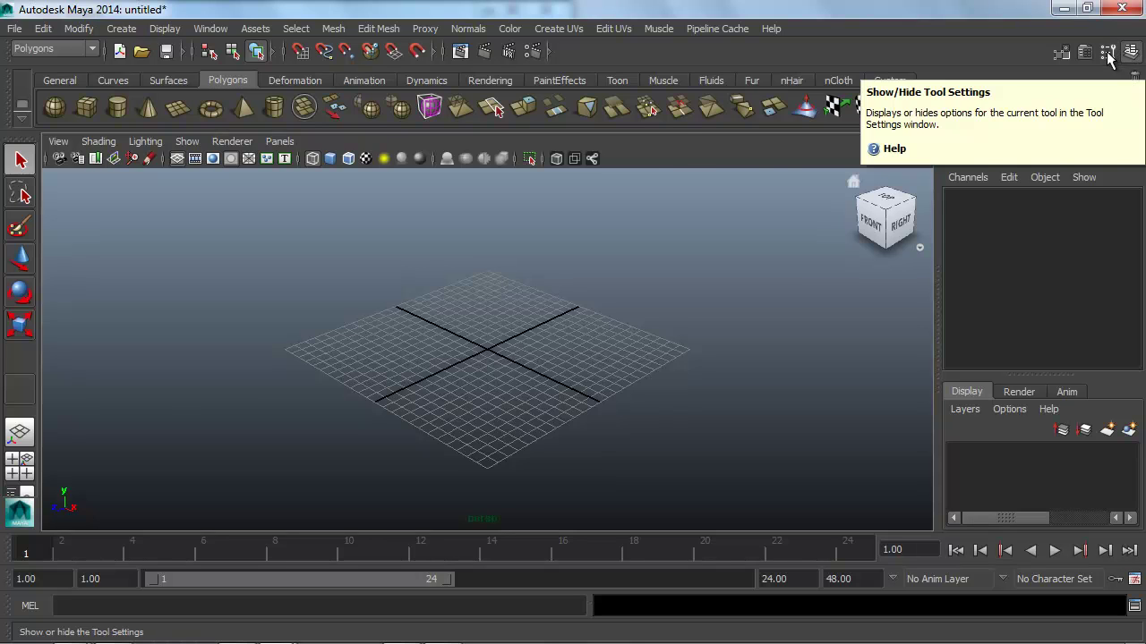
pyautogui.click(1108, 54)
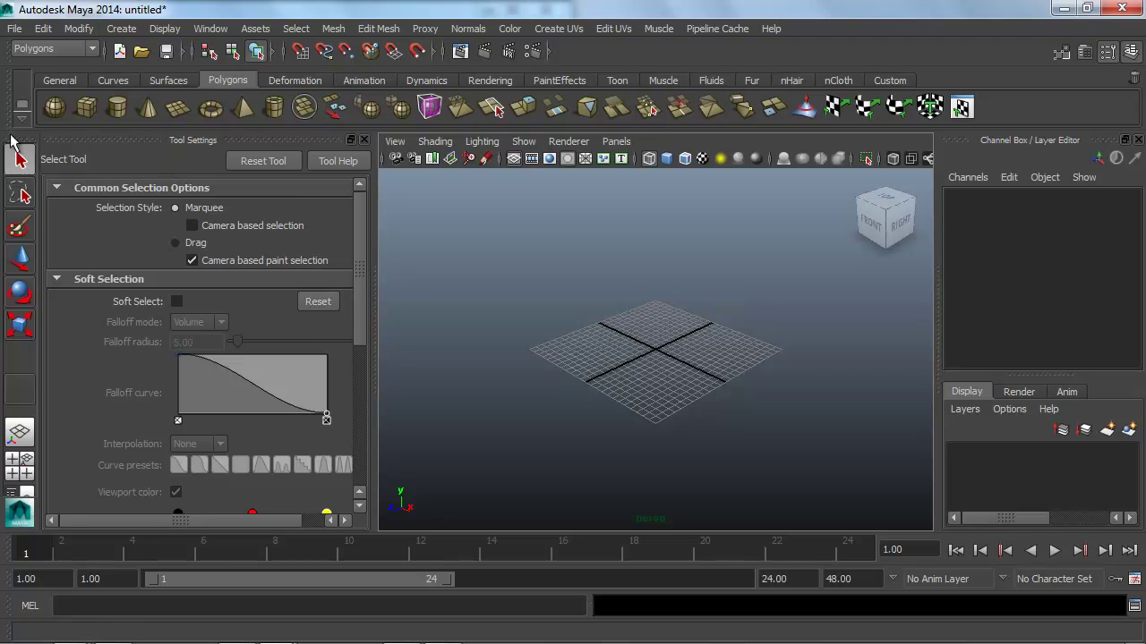
# Activate the Move Tool and examine its move, joint orient and snap settings.
pyautogui.click(21, 260)
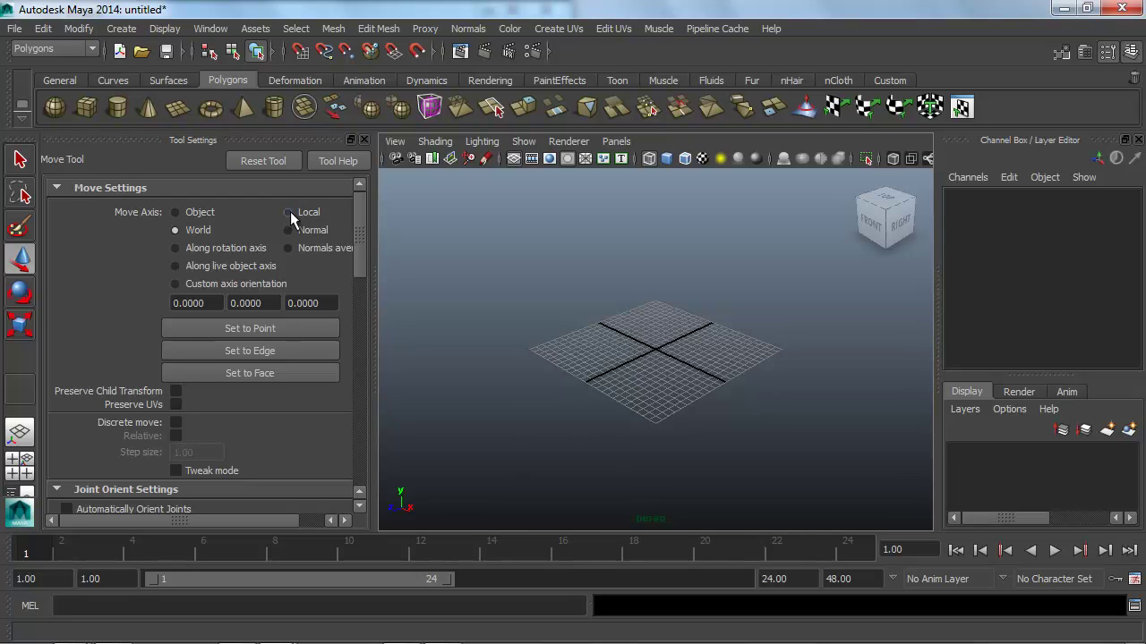
pyautogui.scroll(-5, 219, 272)
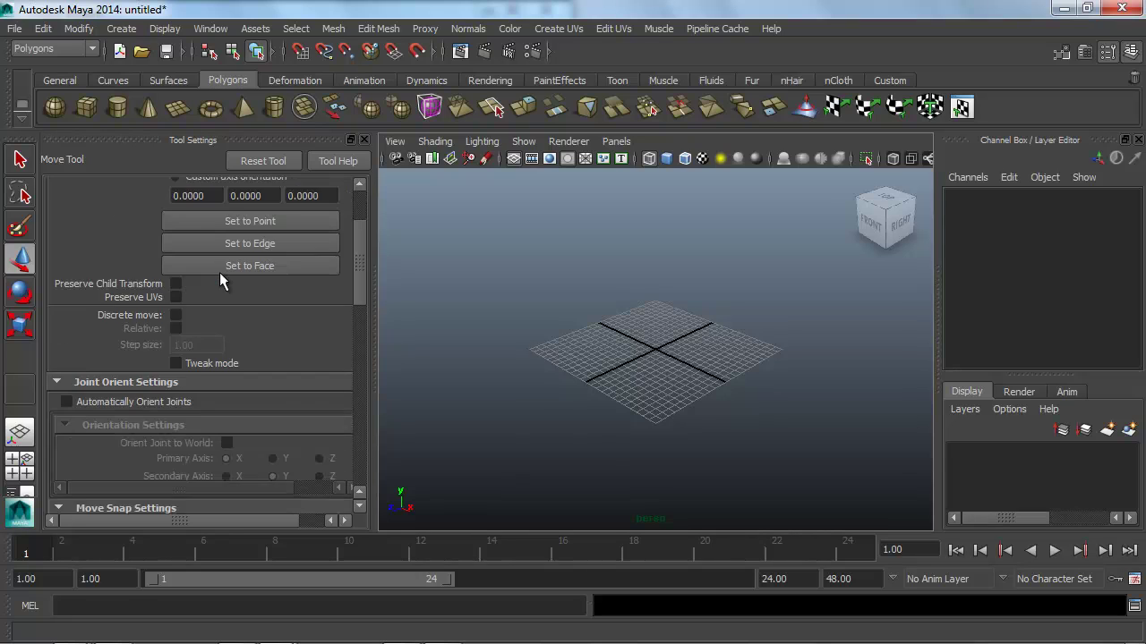
pyautogui.scroll(5, 248, 265)
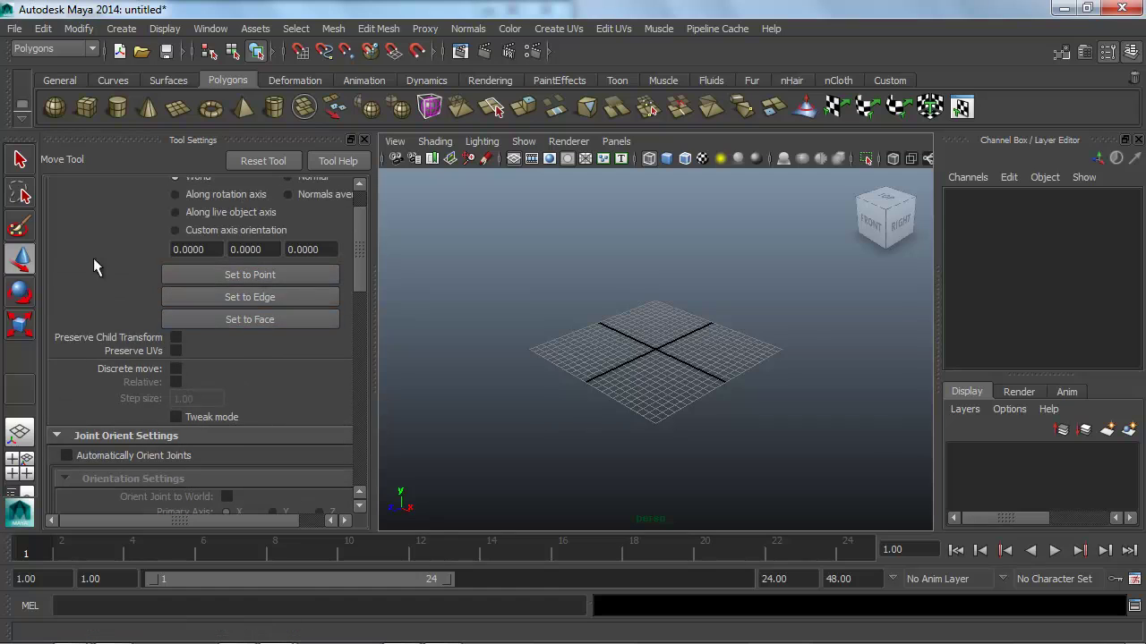
pyautogui.scroll(-5, 117, 344)
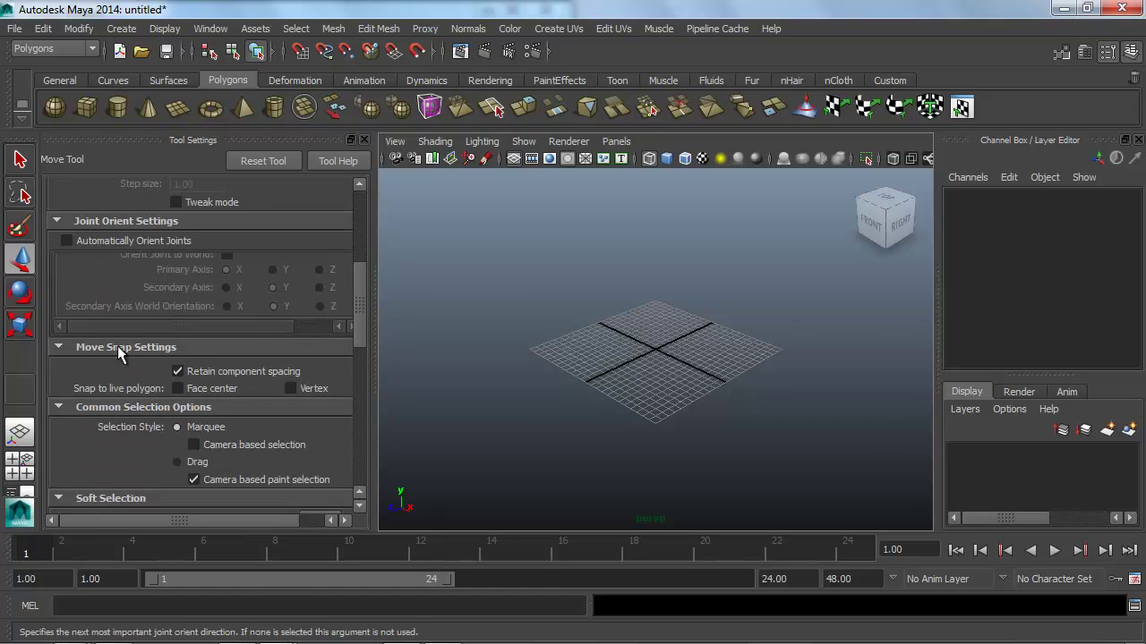
# Close the Tool Settings, and view the Attribute Editor before hiding it again.
pyautogui.scroll(5, 117, 344)
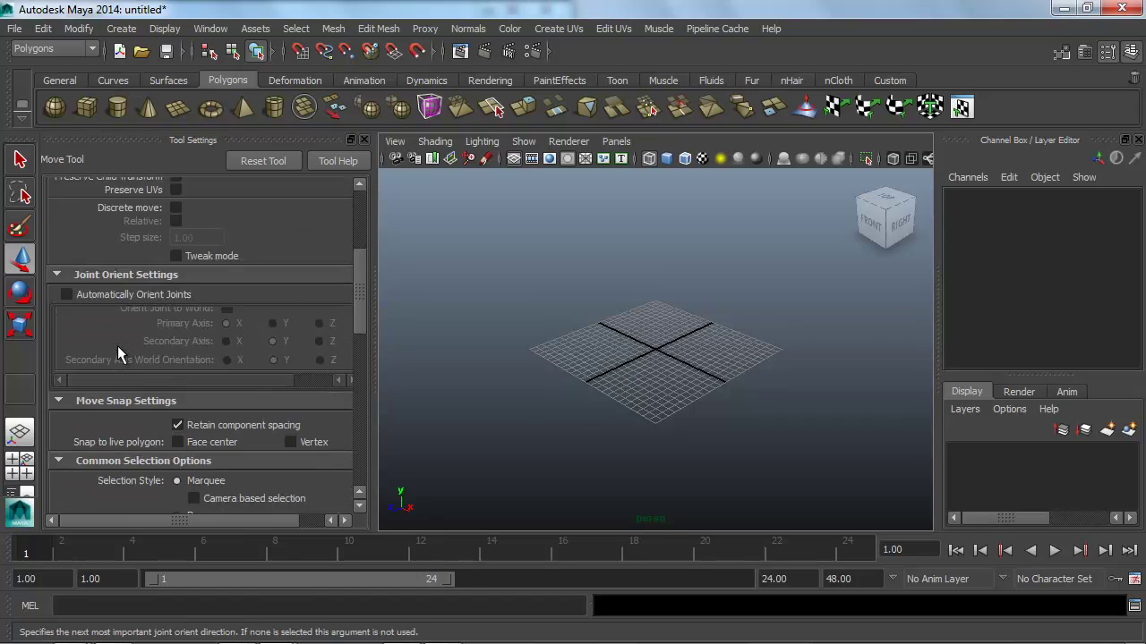
pyautogui.click(364, 141)
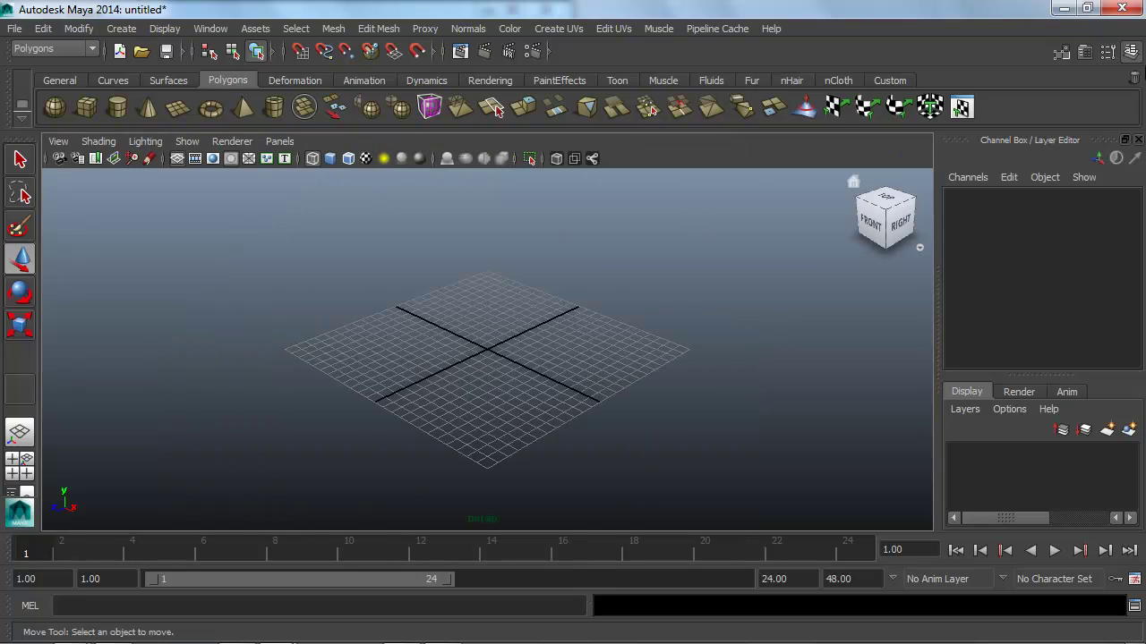
pyautogui.click(1088, 52)
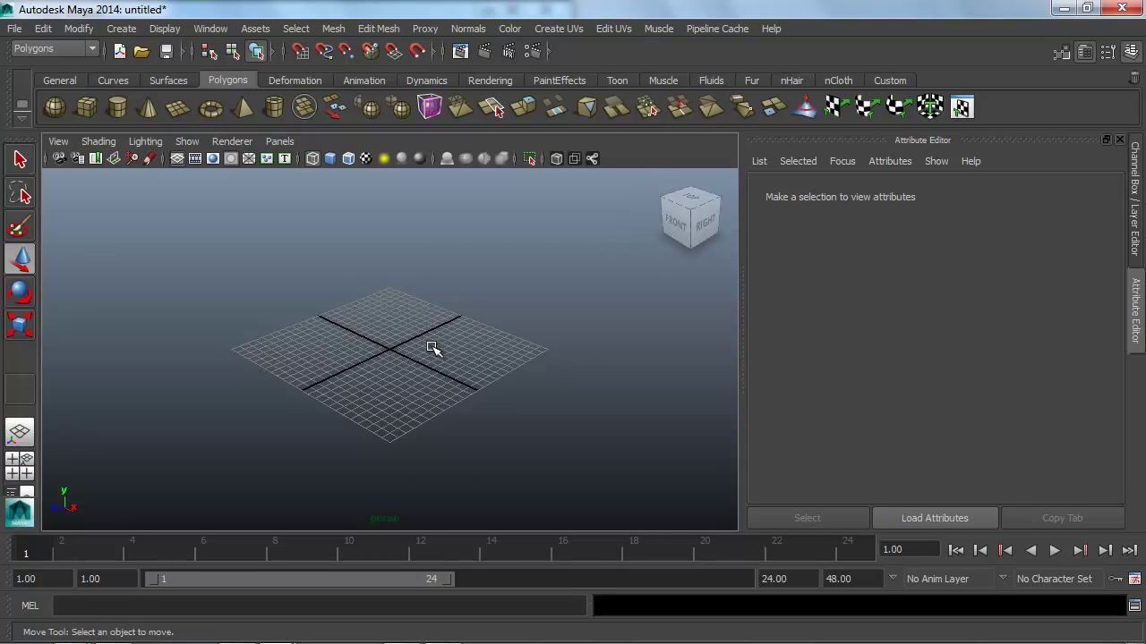
pyautogui.click(1085, 51)
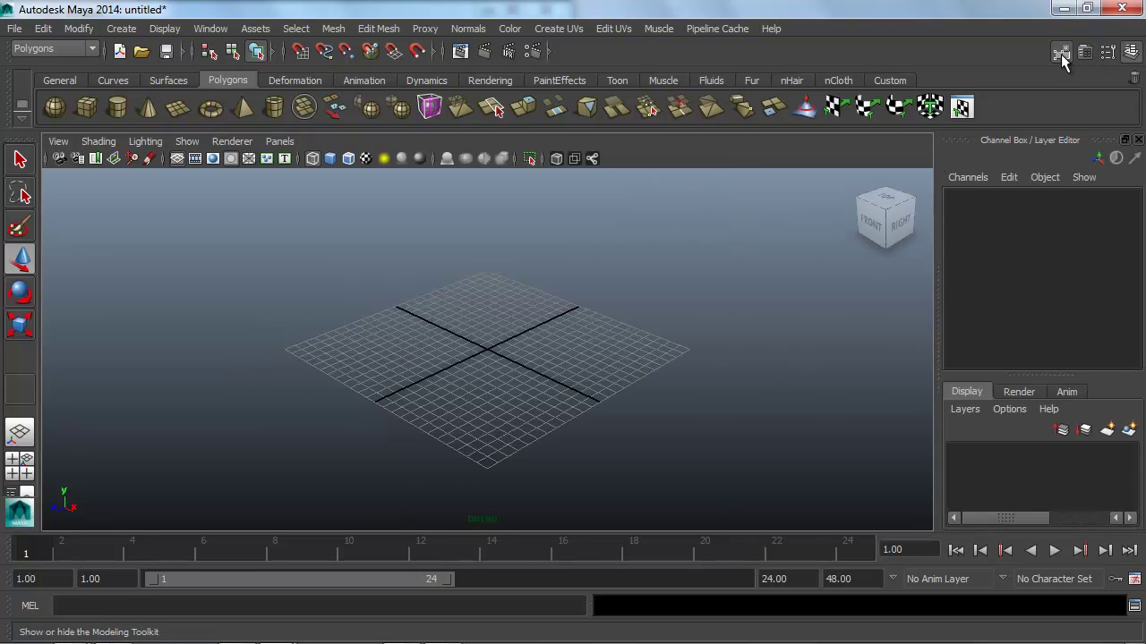
# Show the Modeling Toolkit, examine its component selection modes, constraints and Mesh Editing Tools, and hide it again.
pyautogui.click(1060, 54)
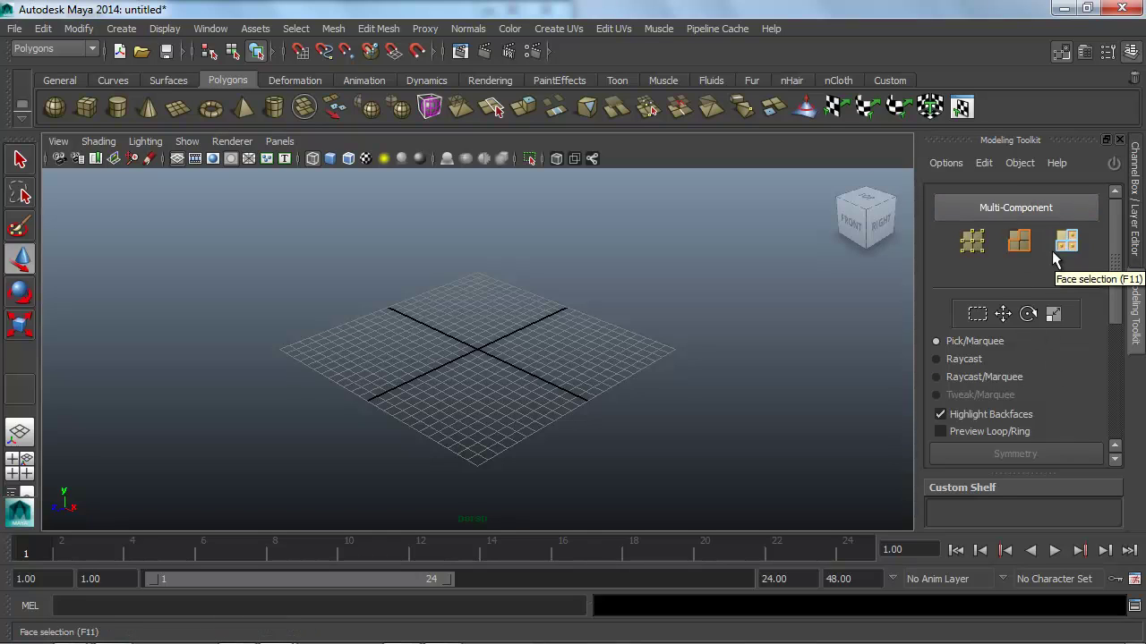
pyautogui.scroll(-5, 1054, 255)
pyautogui.scroll(-2, 1062, 265)
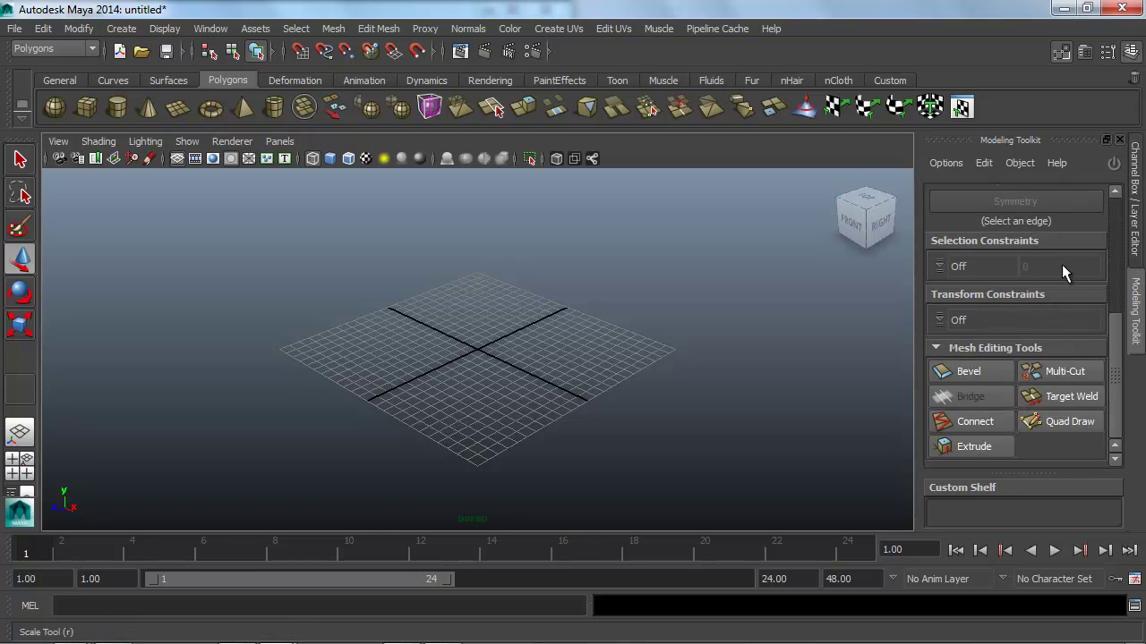
pyautogui.scroll(7, 1020, 302)
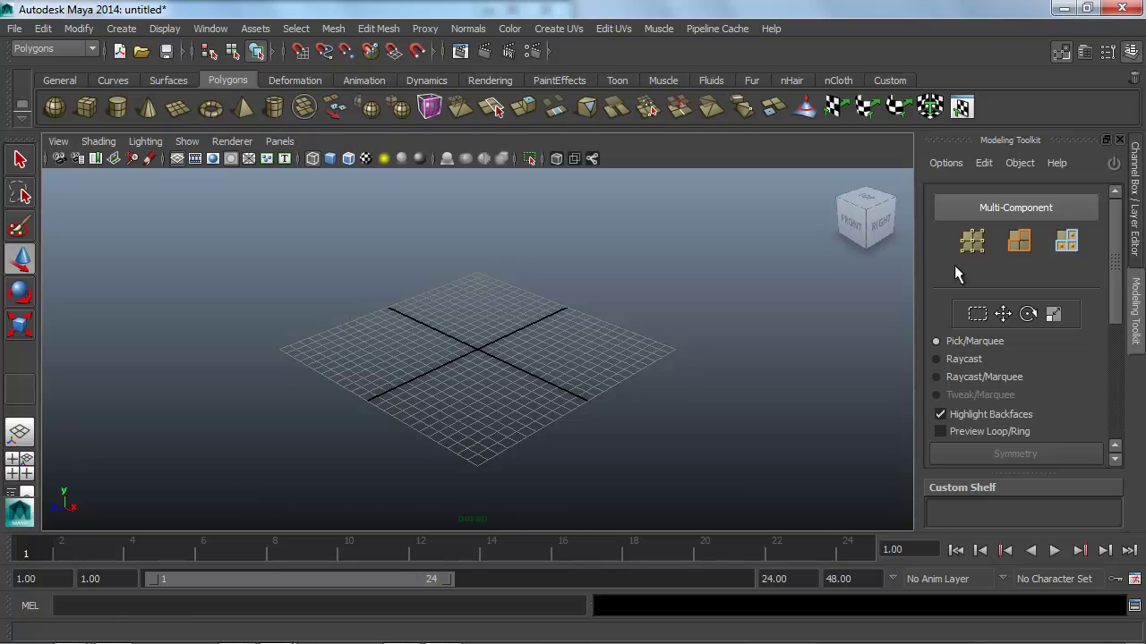
pyautogui.scroll(-5, 994, 242)
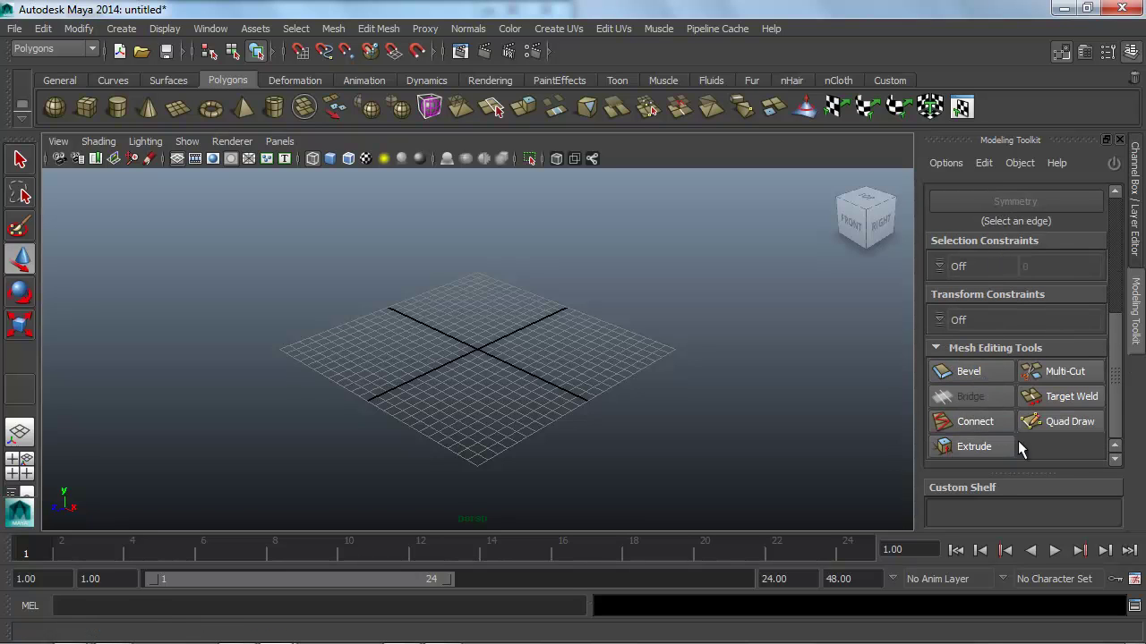
pyautogui.scroll(5, 1054, 278)
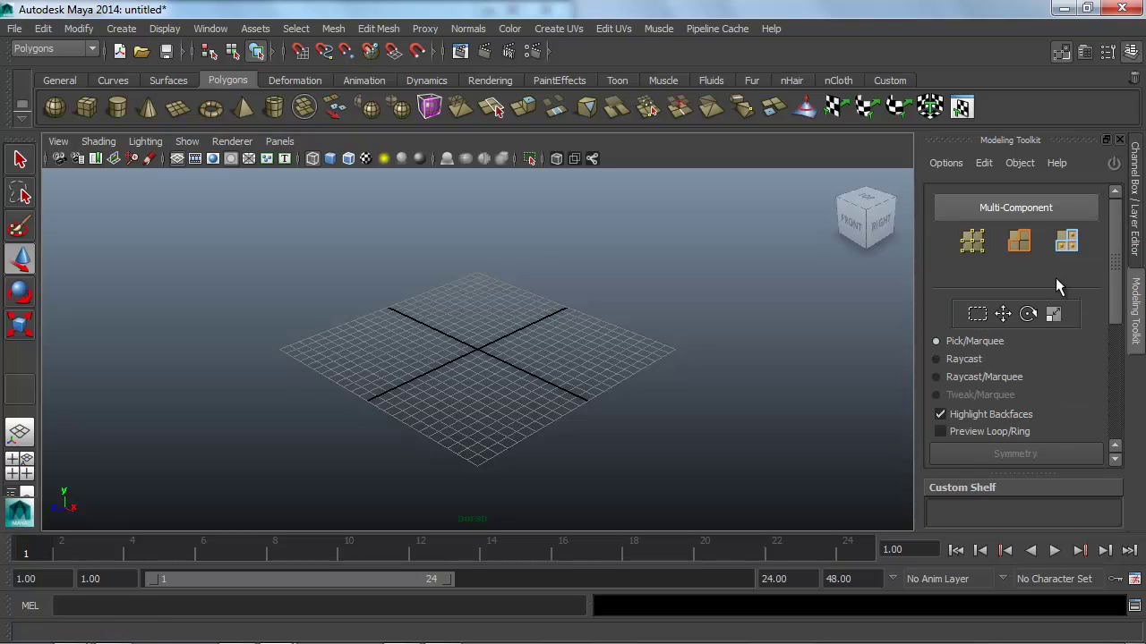
pyautogui.click(1060, 54)
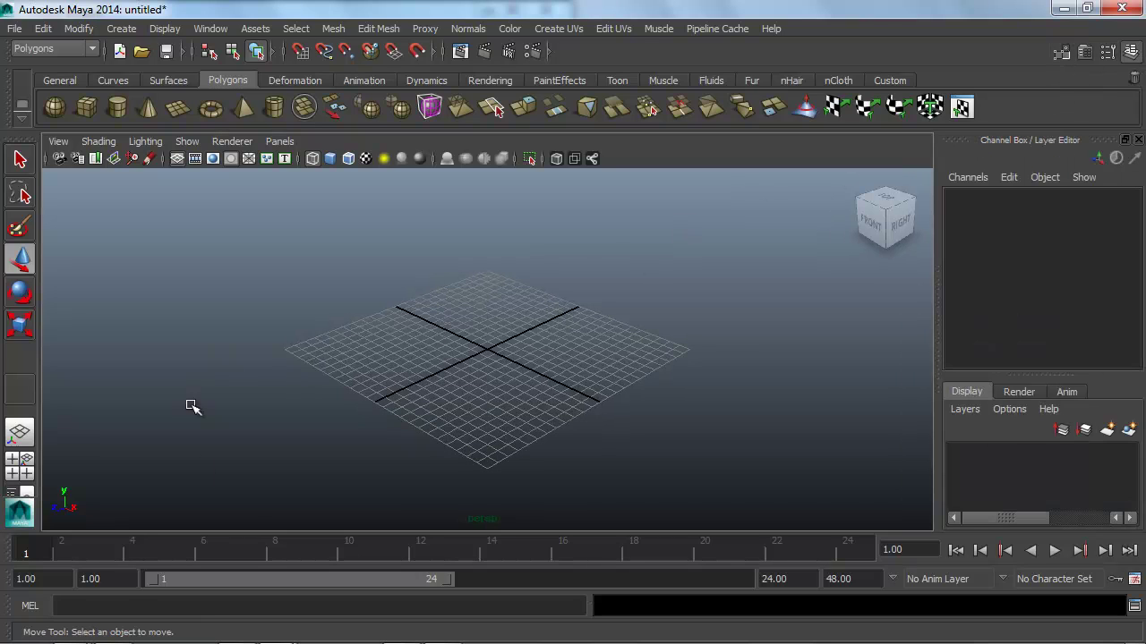